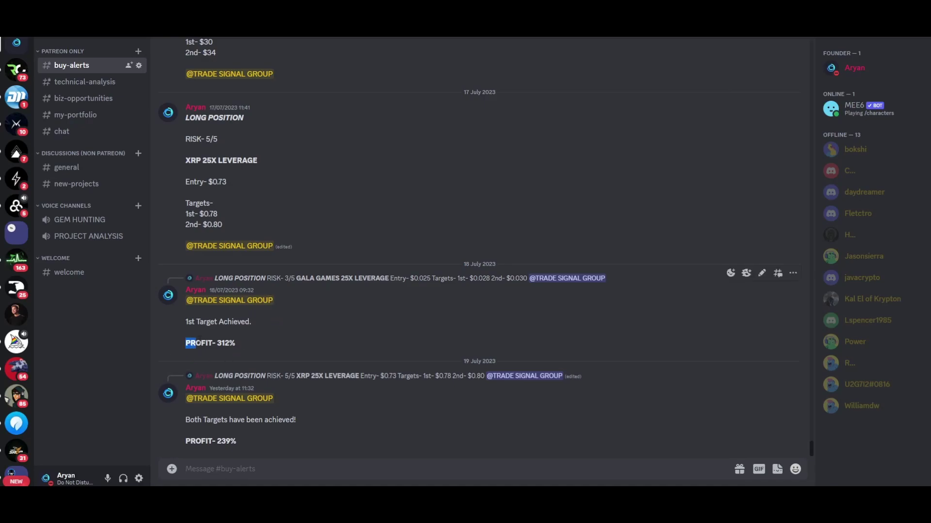
Step: Highlight the 312% and 239% PROFIT lines in the buy-alerts messages
drag(184, 344, 243, 343)
drag(183, 444, 267, 446)
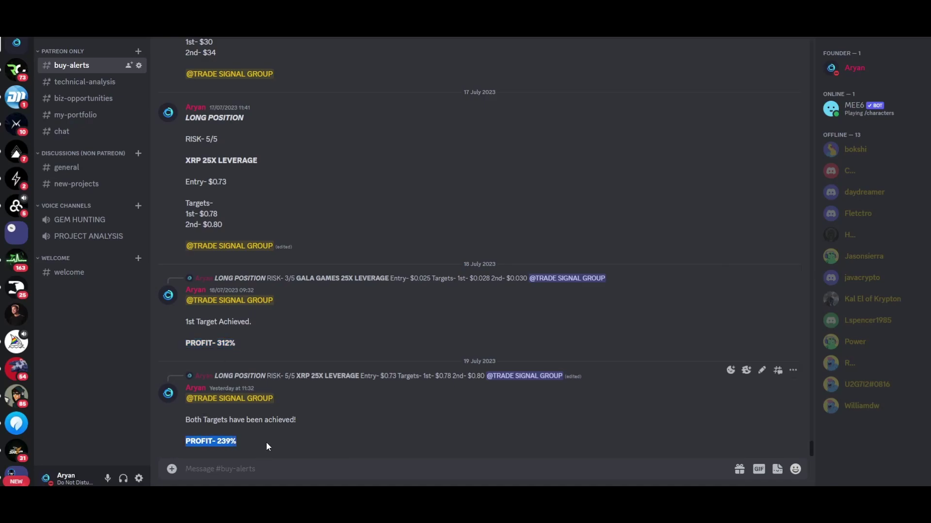
click(268, 442)
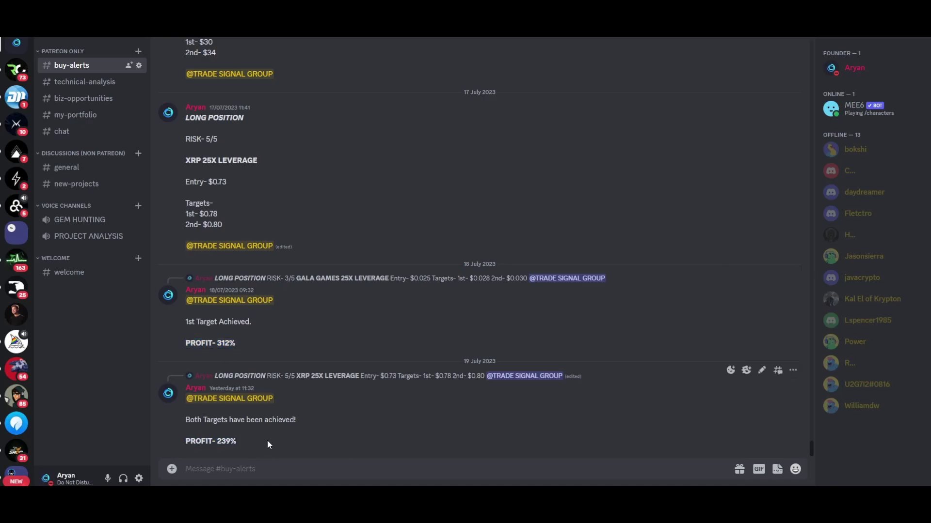
drag(190, 343, 236, 343)
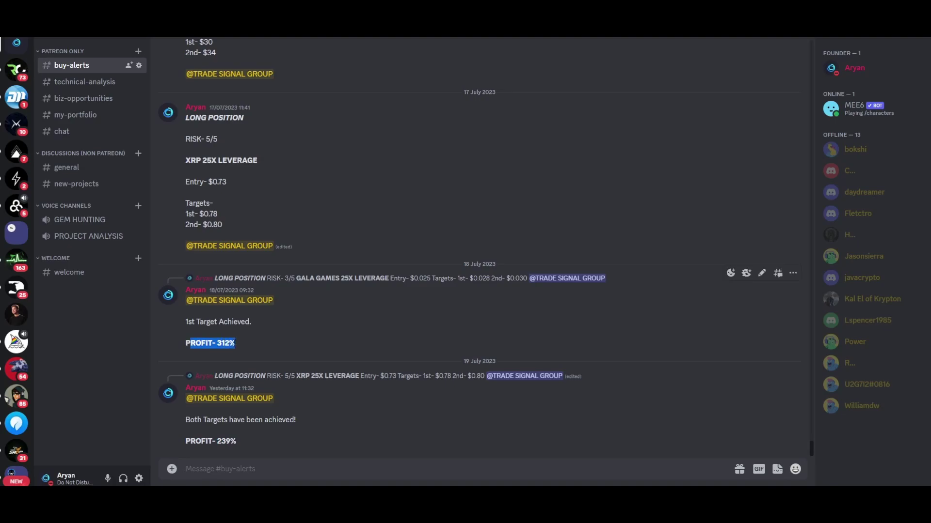
click(278, 349)
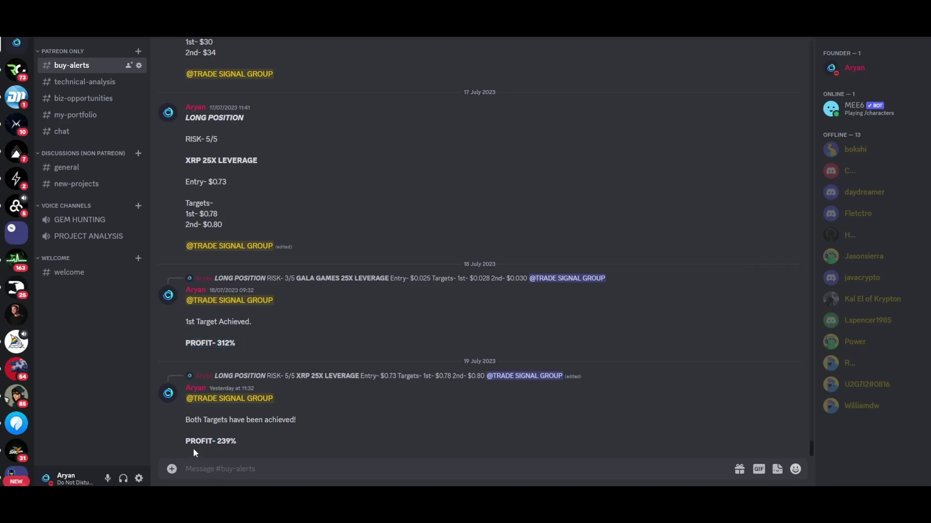
drag(183, 440, 287, 445)
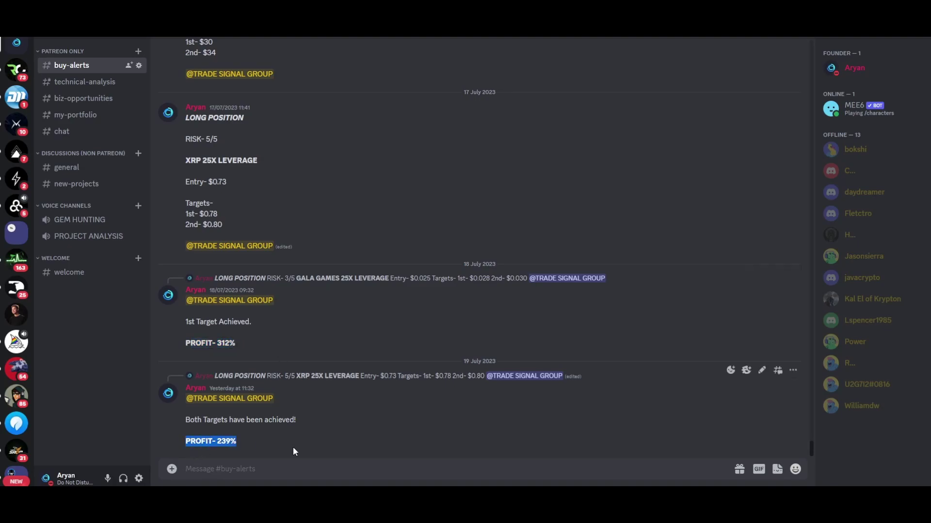
click(409, 441)
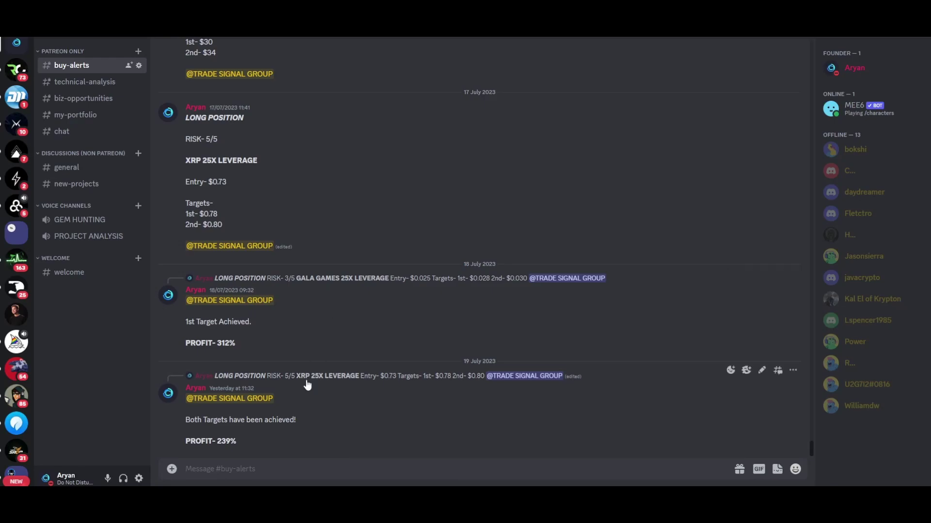
click(222, 461)
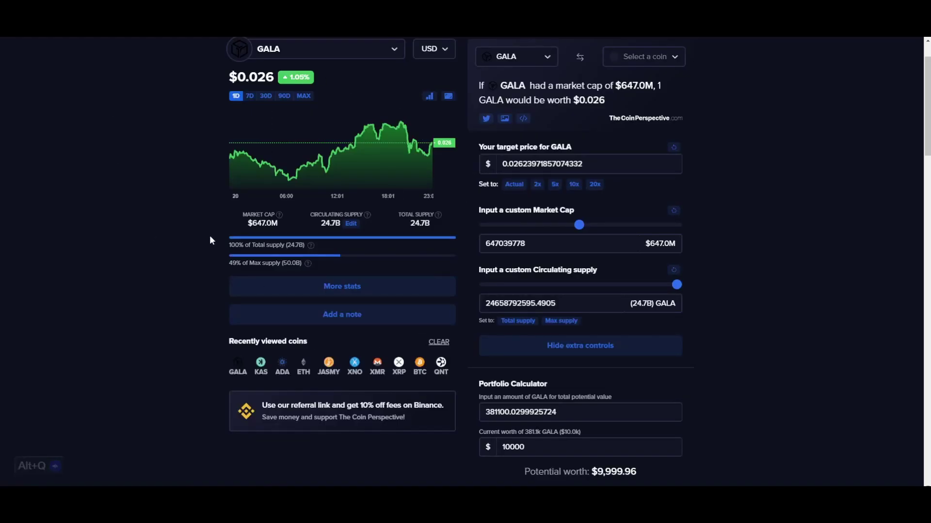
scroll(875, 155, up, 1)
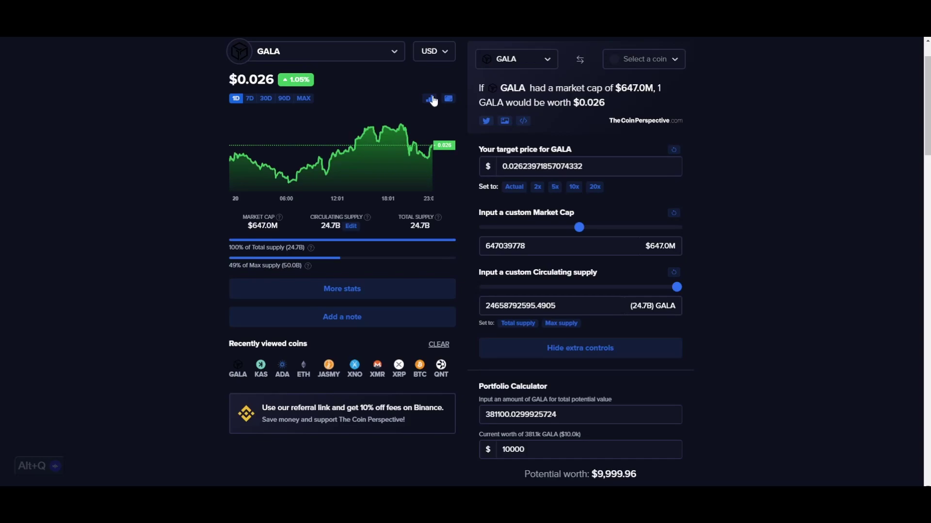
mouse_move(295, 144)
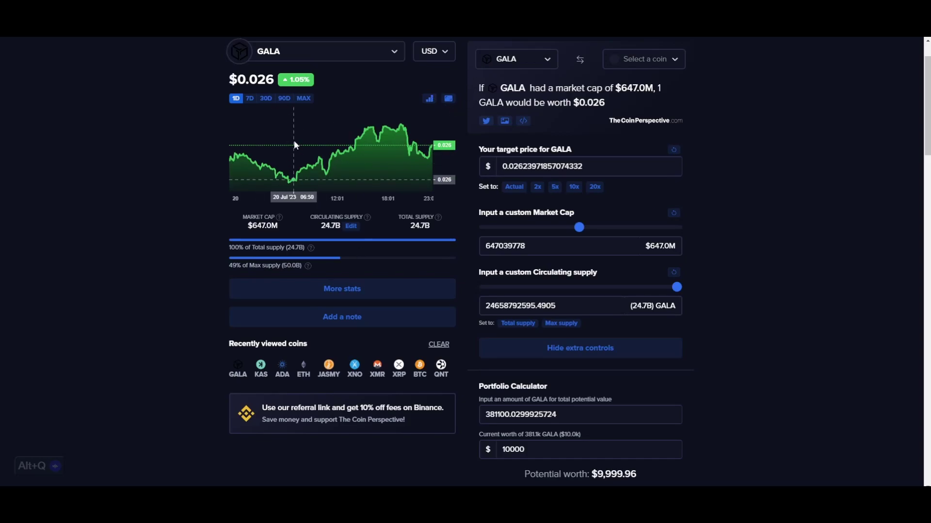
double_click(262, 225)
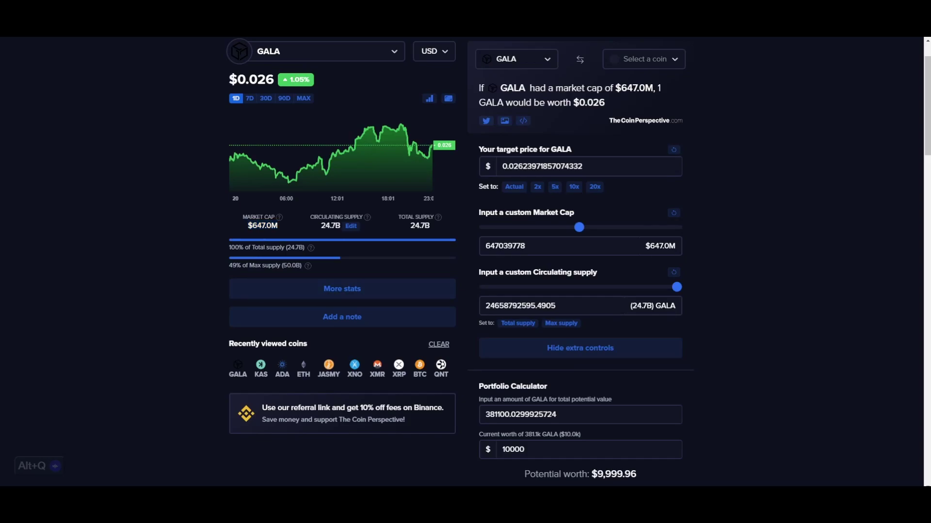
double_click(331, 226)
double_click(419, 225)
click(406, 226)
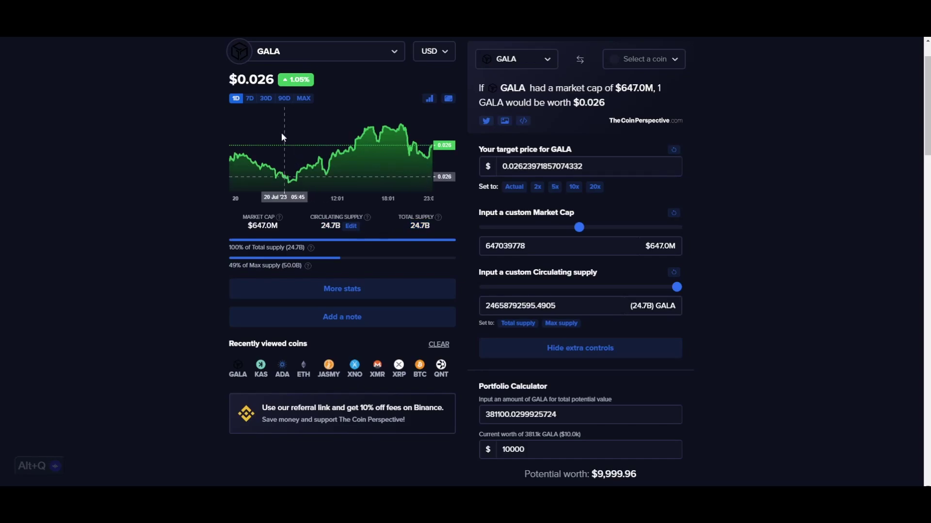
click(249, 98)
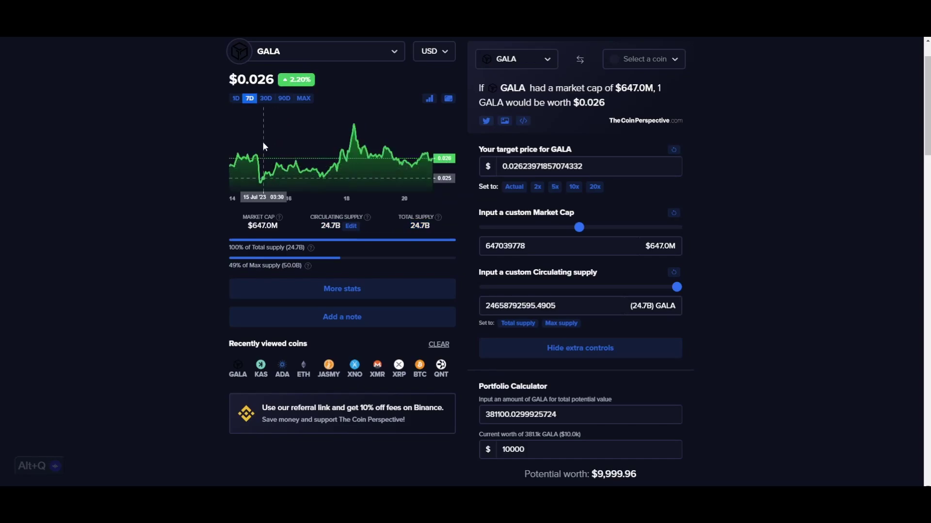
click(266, 99)
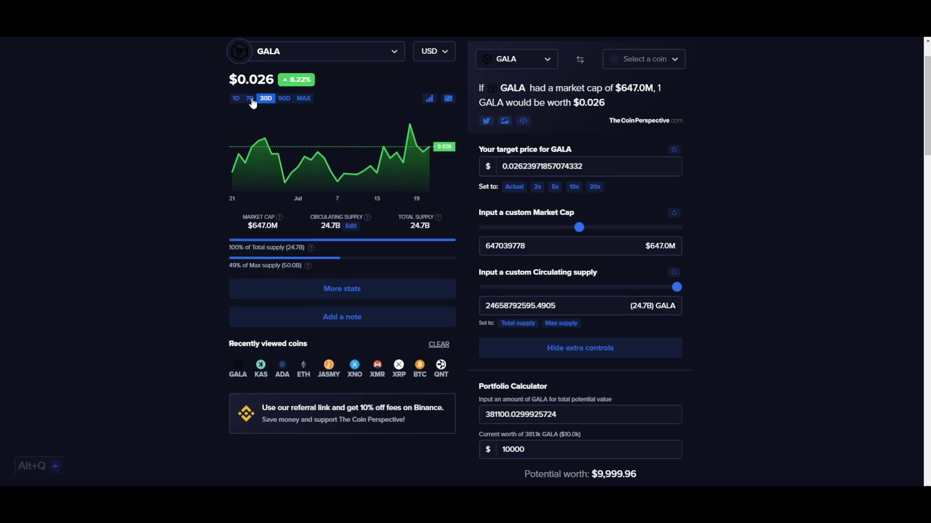
click(236, 98)
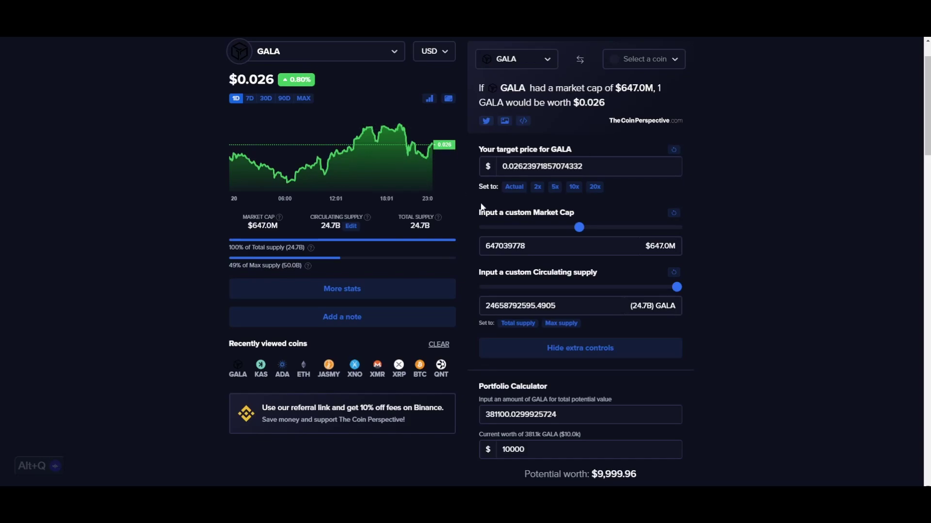
drag(650, 246, 686, 249)
click(741, 253)
drag(525, 246, 485, 247)
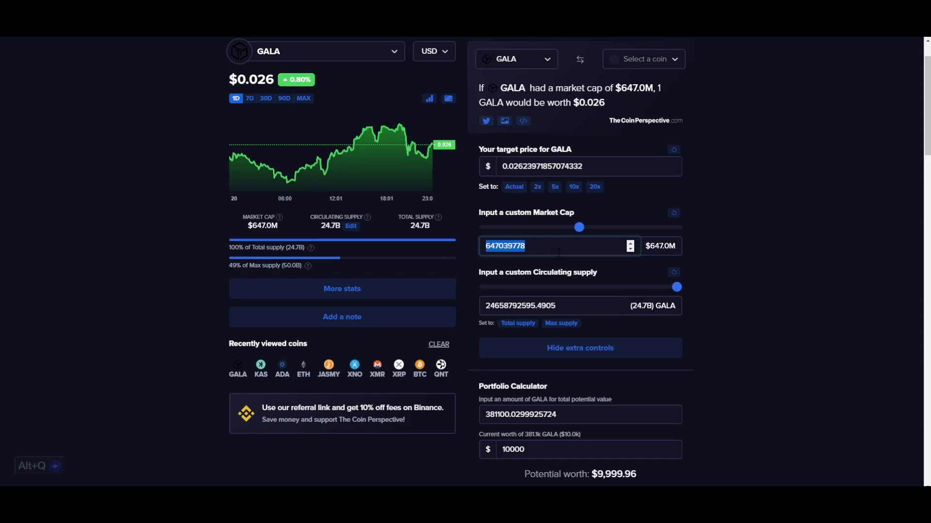
text(11)
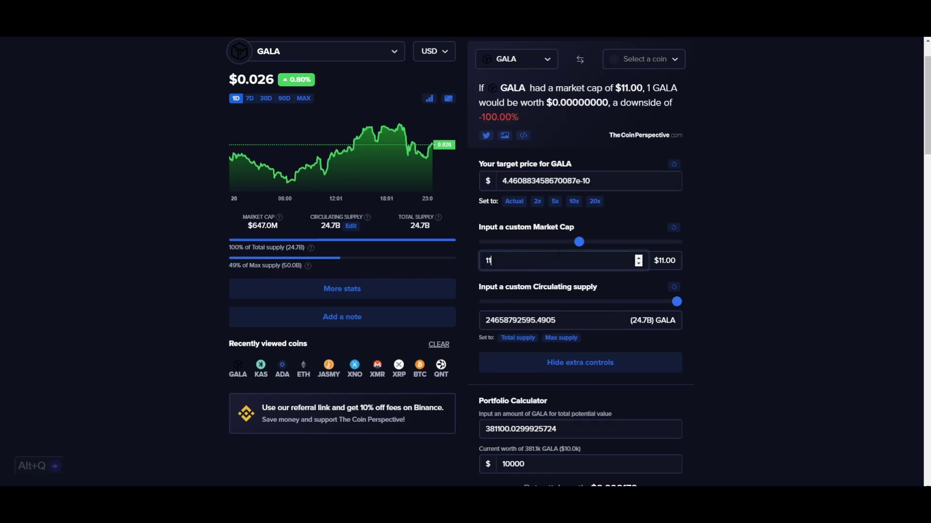
key(BackSpace)
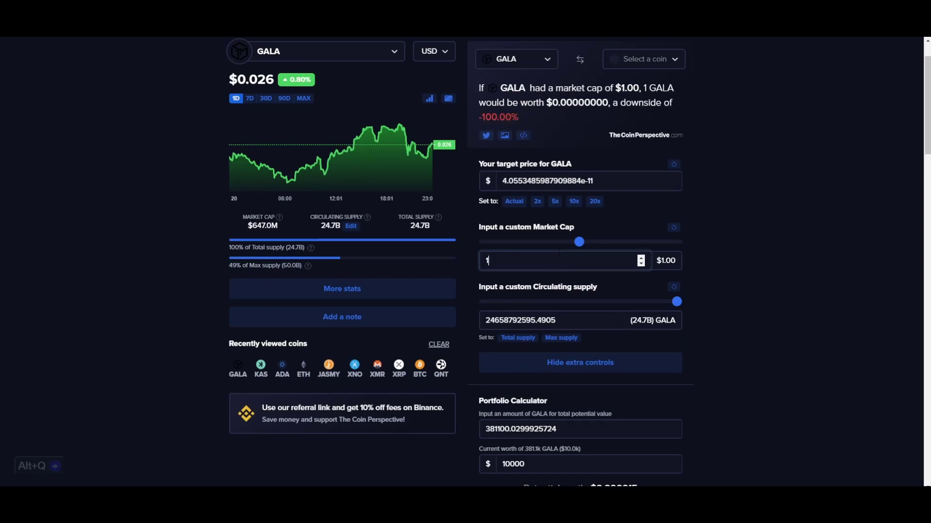
text(70000000)
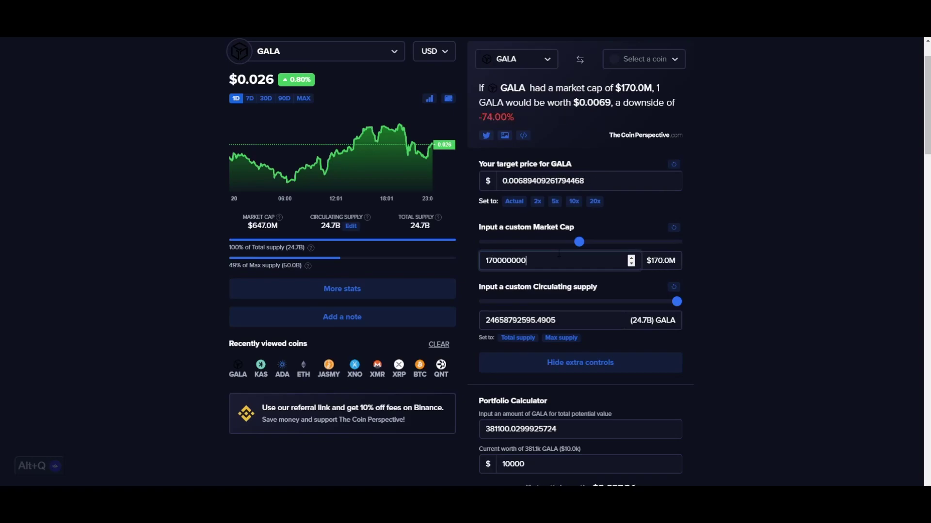
text(00)
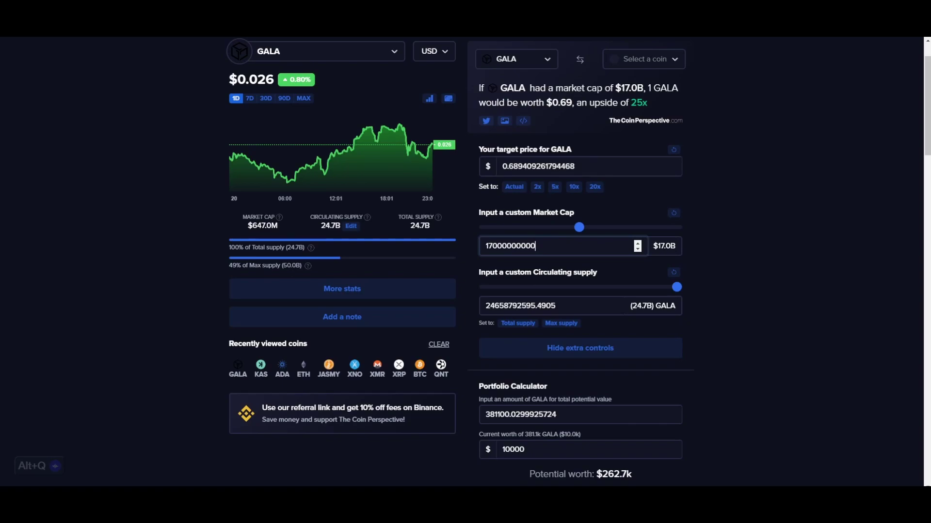
drag(614, 87, 702, 92)
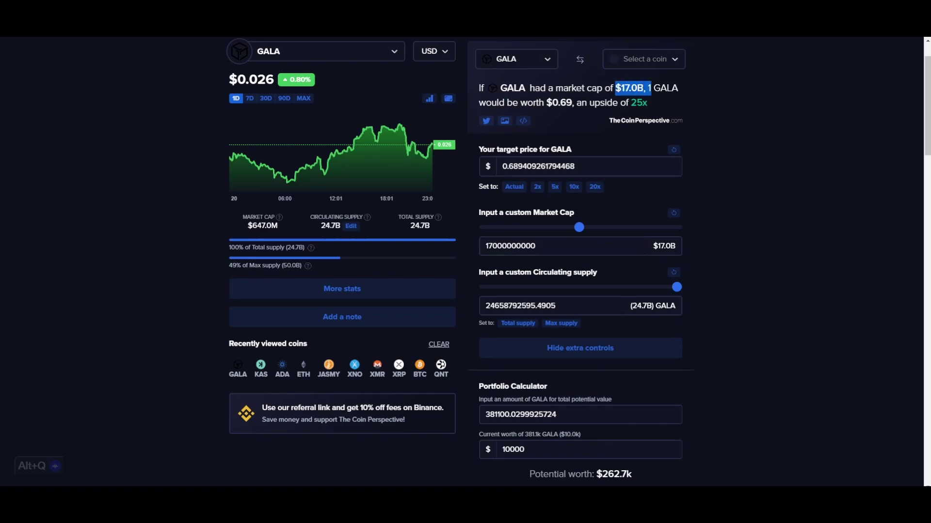
click(703, 92)
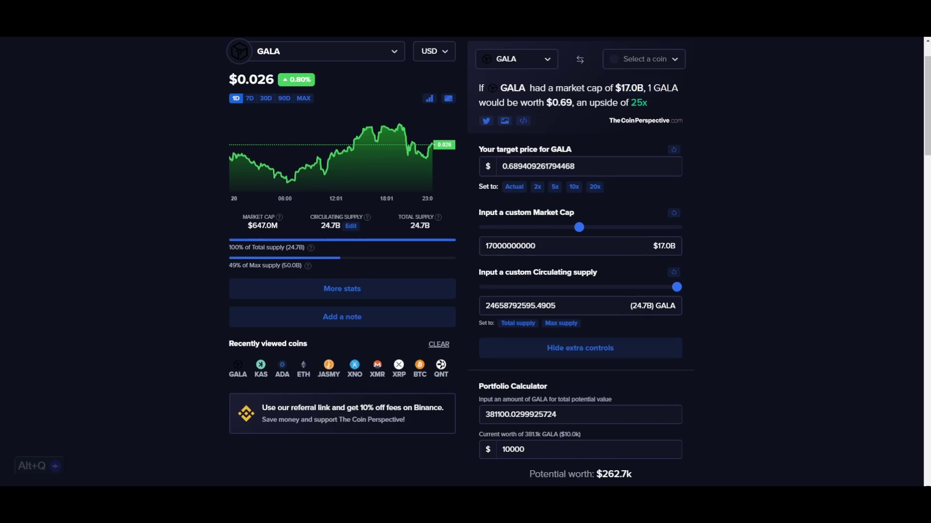
drag(546, 102, 573, 102)
click(573, 102)
drag(630, 102, 664, 111)
click(666, 106)
double_click(515, 449)
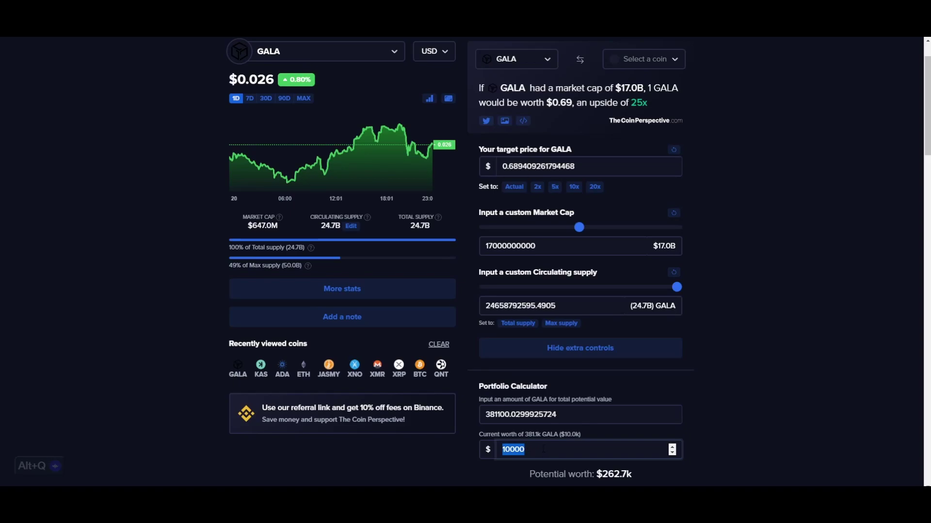
click(510, 450)
double_click(614, 474)
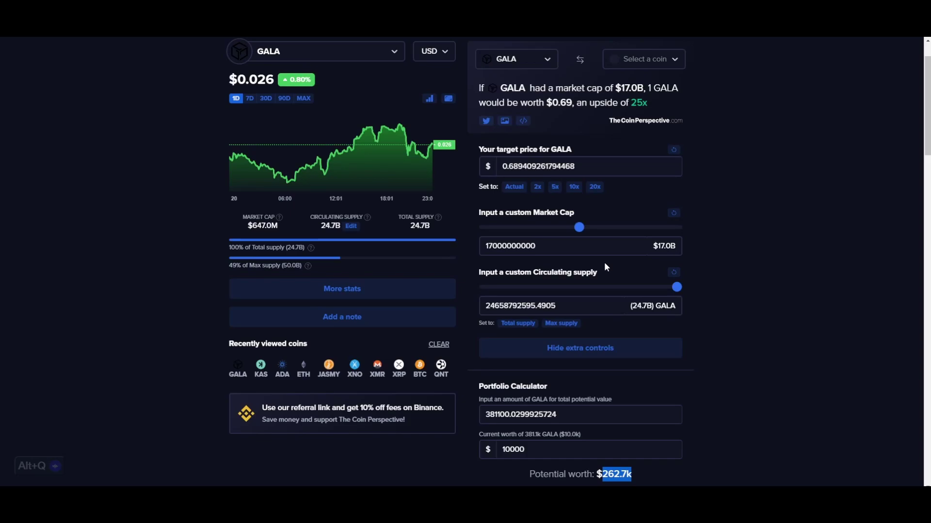
Step: Replace GALA's target price with 2
double_click(557, 166)
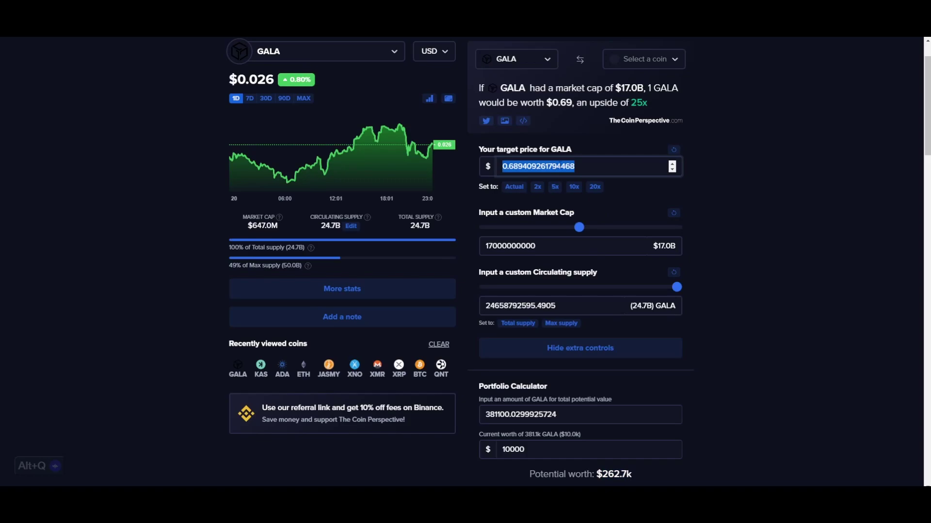
text(2)
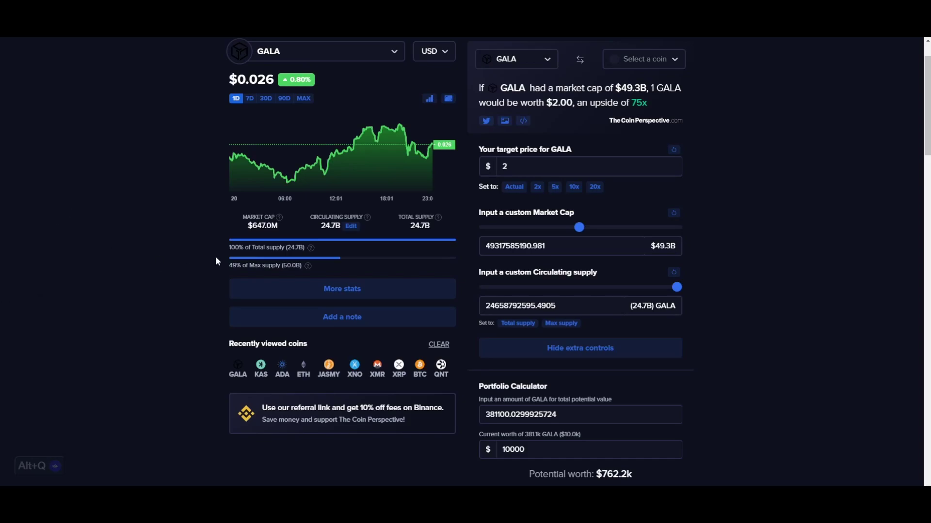
double_click(504, 166)
click(504, 166)
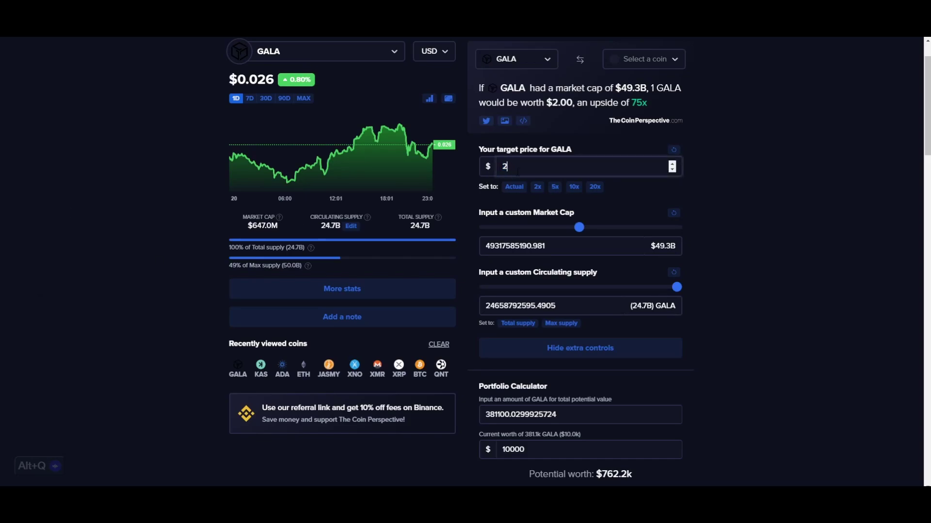
Step: Highlight the $49.3B market cap, $2.00 price, 10000 investment and $762.2k potential worth
double_click(630, 88)
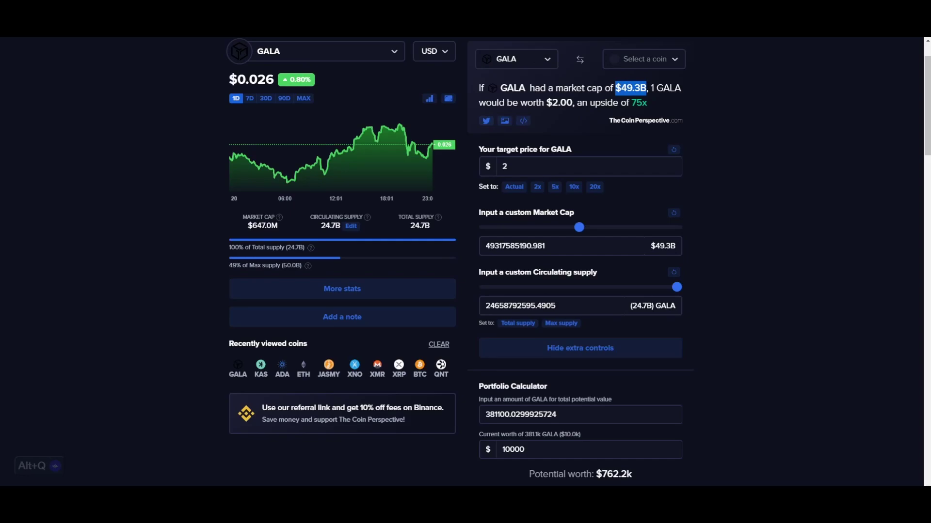
click(717, 91)
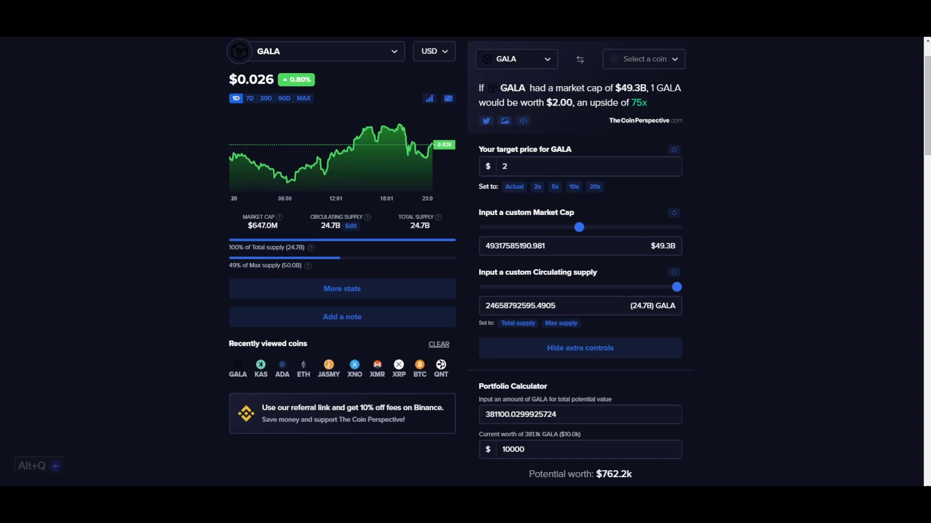
drag(546, 102, 642, 102)
click(574, 102)
double_click(517, 450)
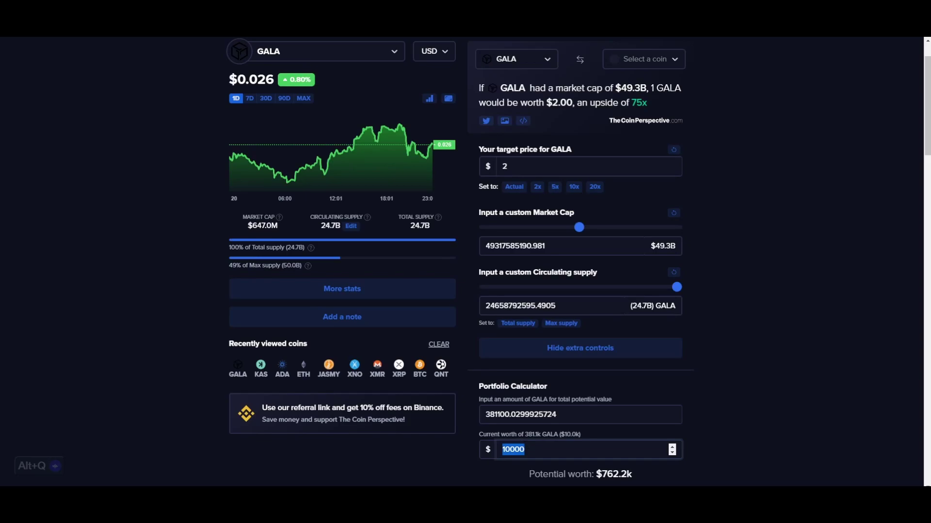
double_click(614, 474)
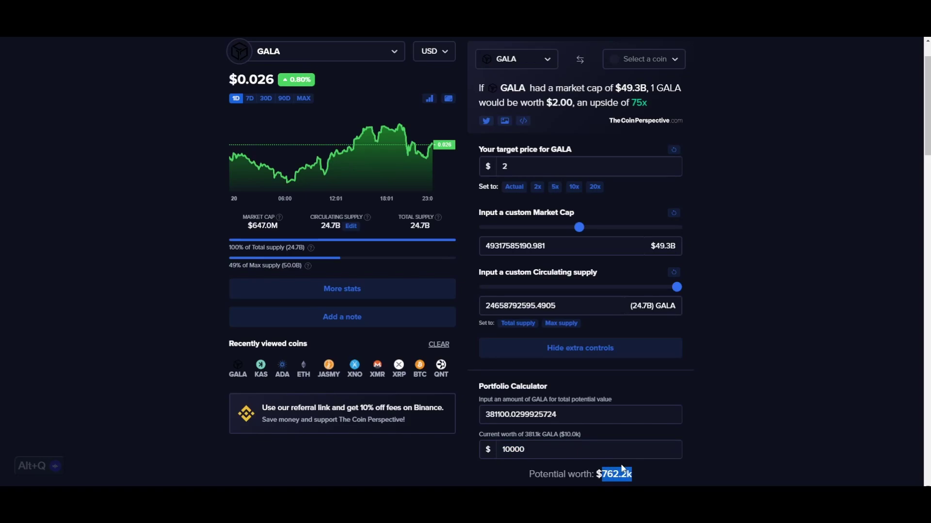
Step: Clear the highlight on the $762.2k potential worth figure
click(644, 475)
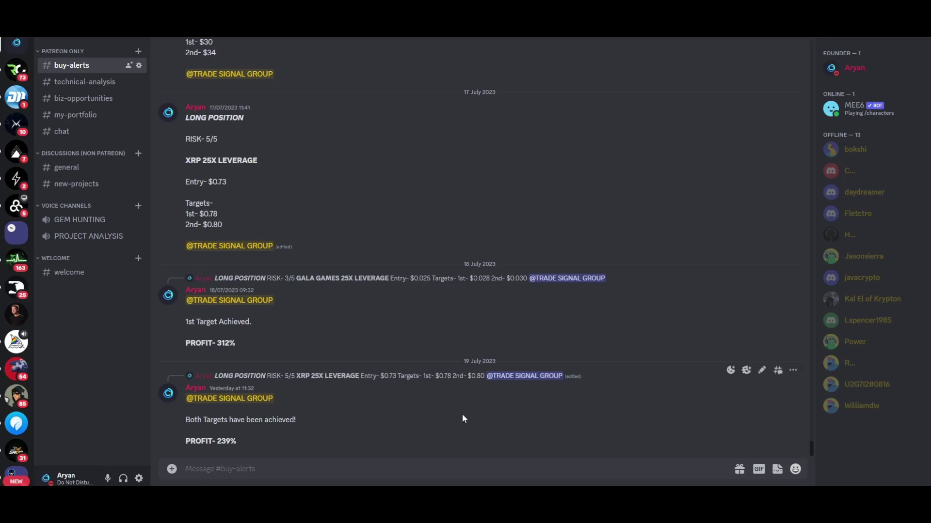
mouse_move(407, 305)
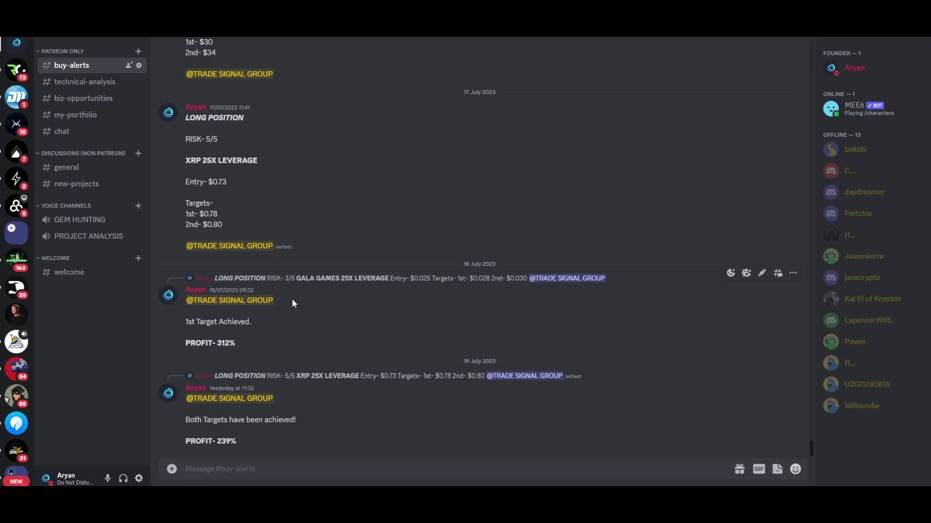
Step: Scroll back to the 22 June posts and highlight the GALA 430% profit lines
scroll(292, 300, up, 5)
scroll(292, 300, up, 5)
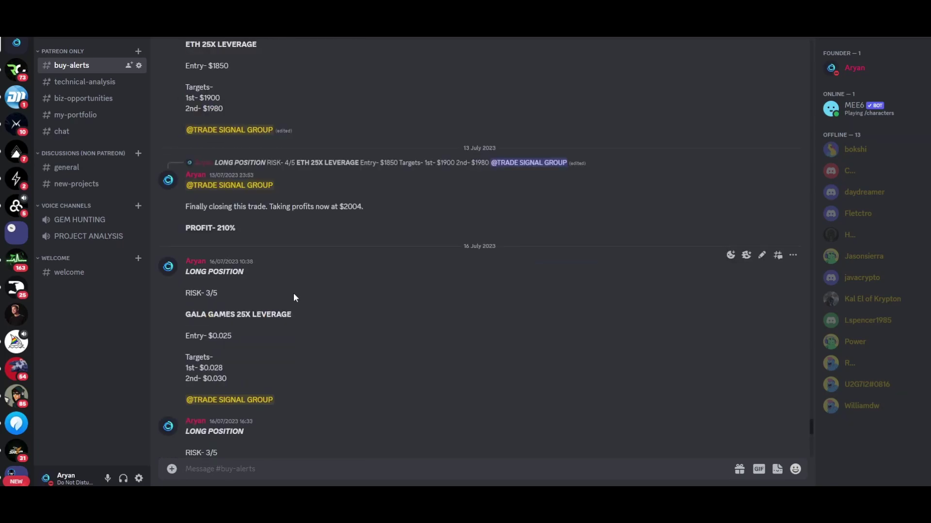
scroll(293, 294, up, 5)
scroll(294, 294, up, 5)
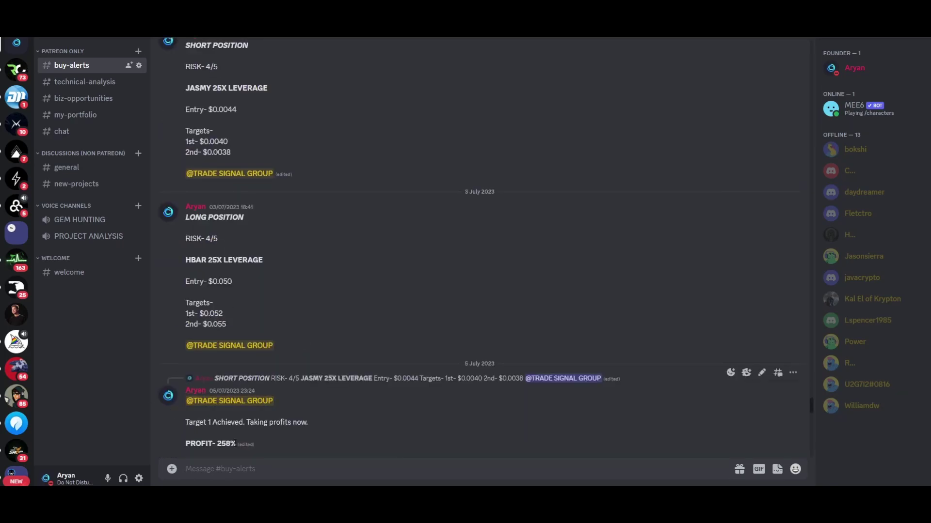
scroll(353, 305, up, 3)
scroll(339, 306, up, 3)
scroll(320, 301, up, 8)
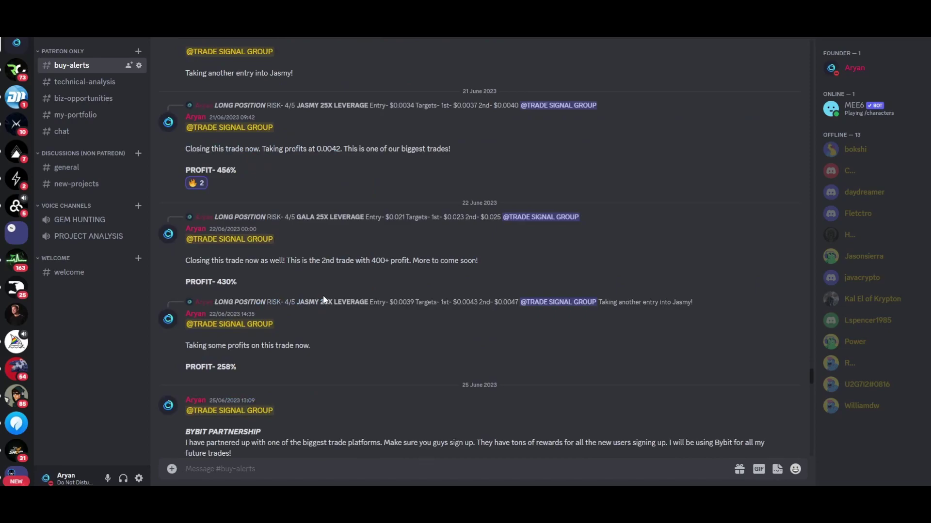
scroll(315, 289, up, 5)
scroll(301, 291, down, 2)
scroll(293, 299, down, 3)
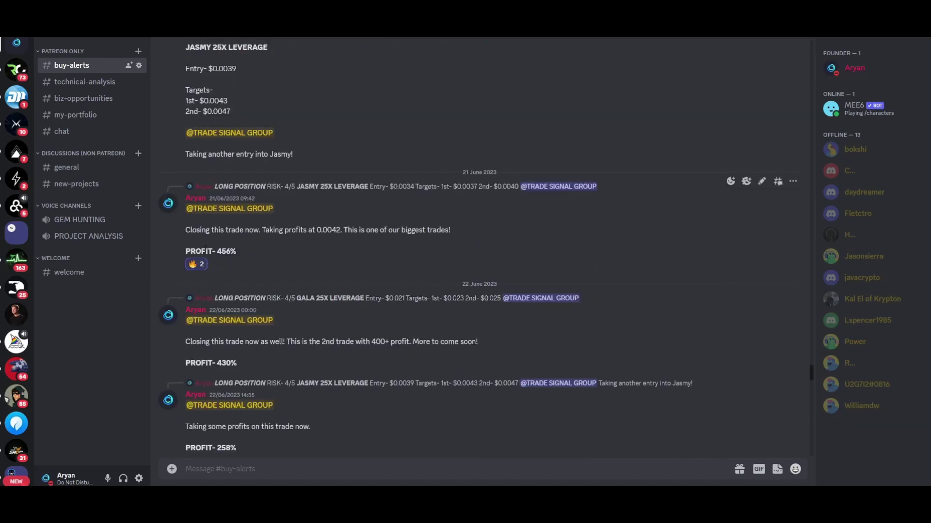
drag(185, 251, 238, 251)
drag(186, 363, 237, 364)
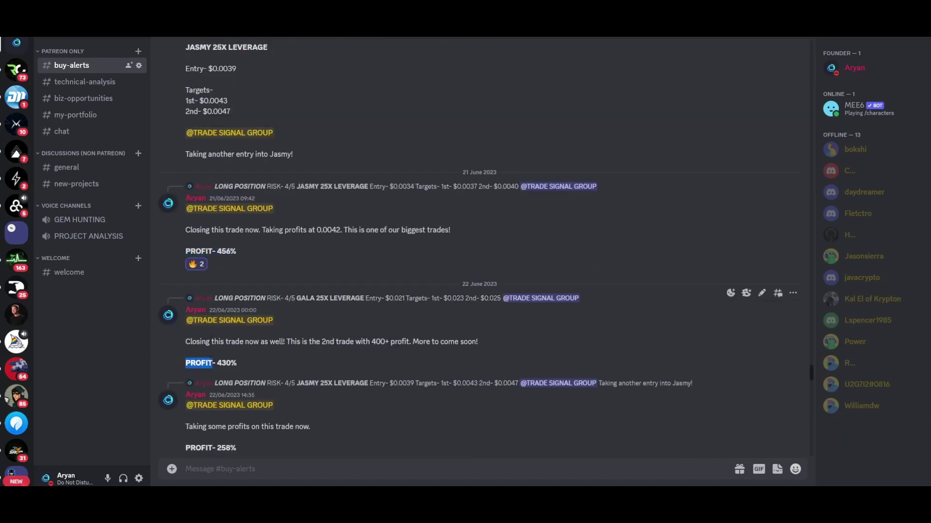
scroll(253, 358, down, 3)
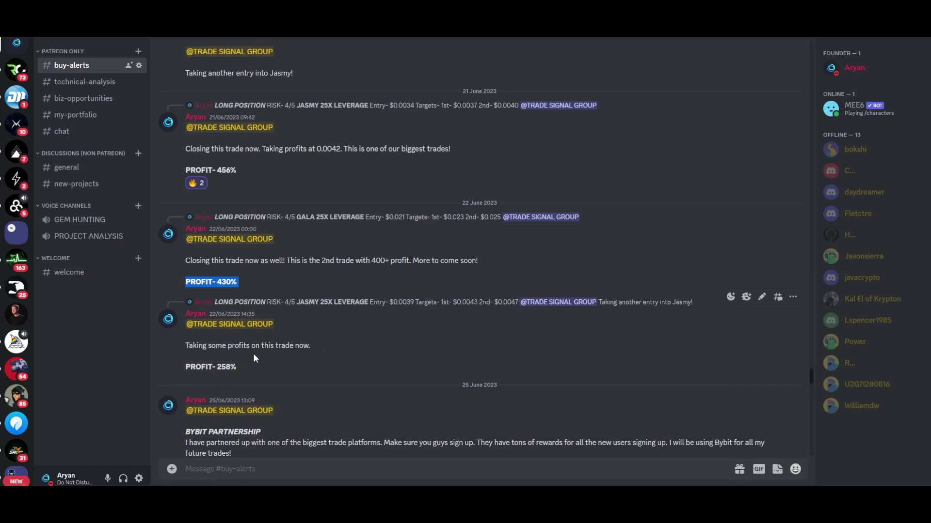